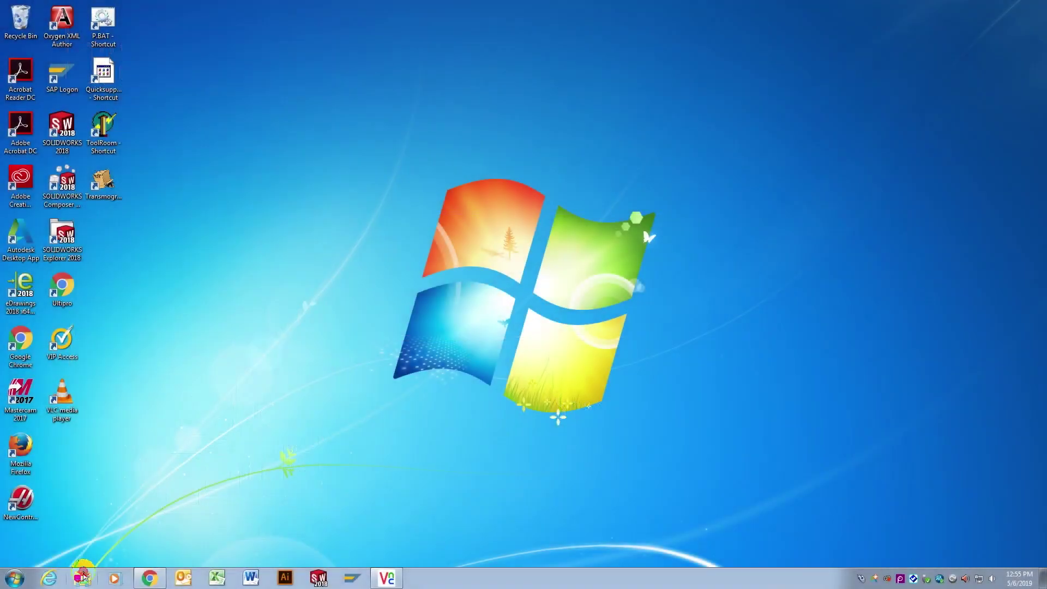
Open Windows Explorer from the taskbar to show the Libraries window
left_click(82, 578)
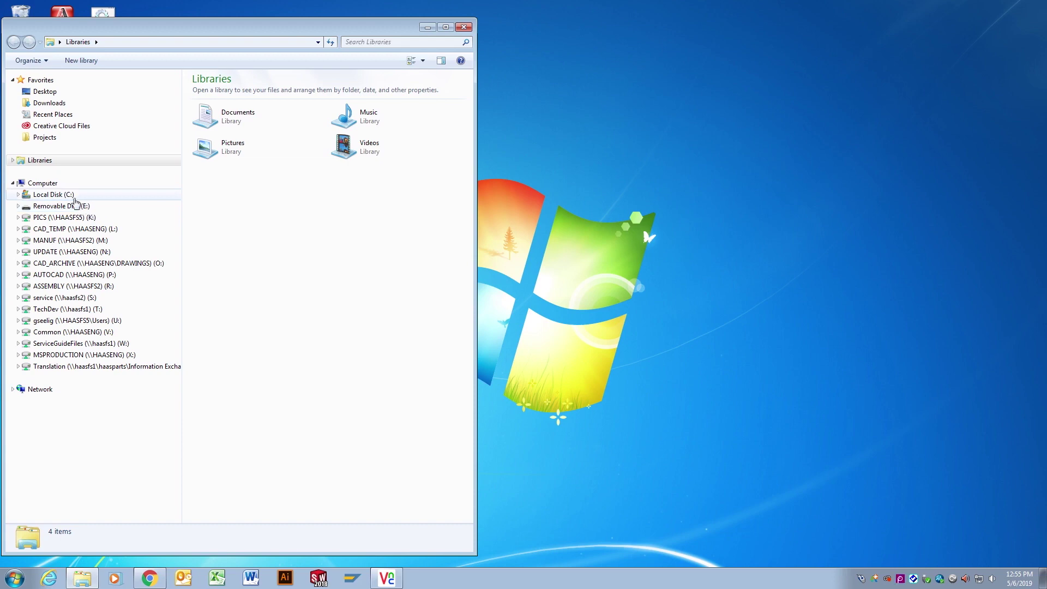
Create a new folder named HAASNETSHARE on Local Disk (C:)
left_click(54, 195)
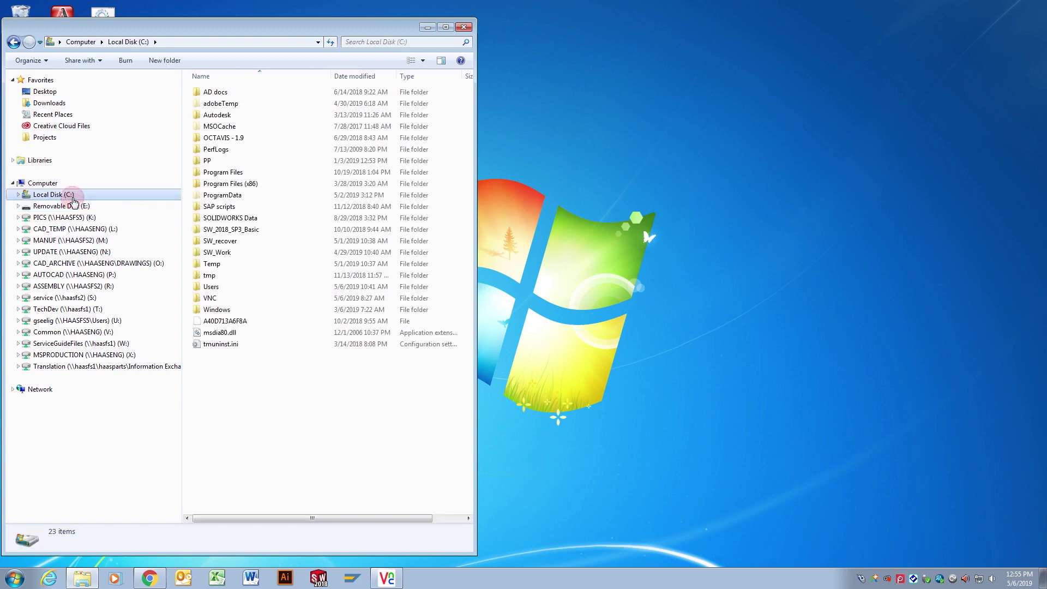
right_click(230, 364)
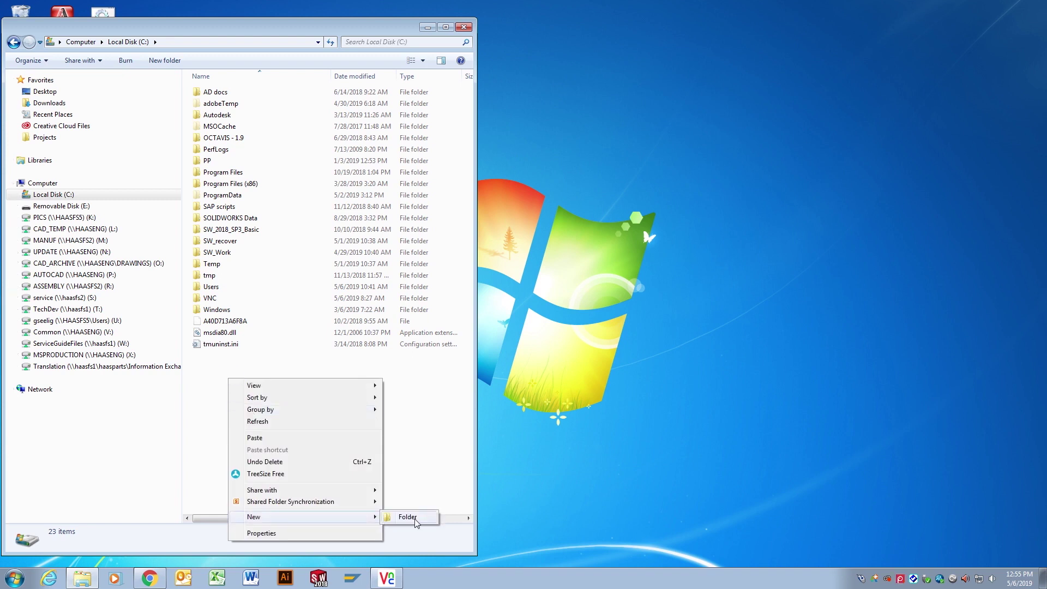
left_click(415, 517)
type("HAASNETSH")
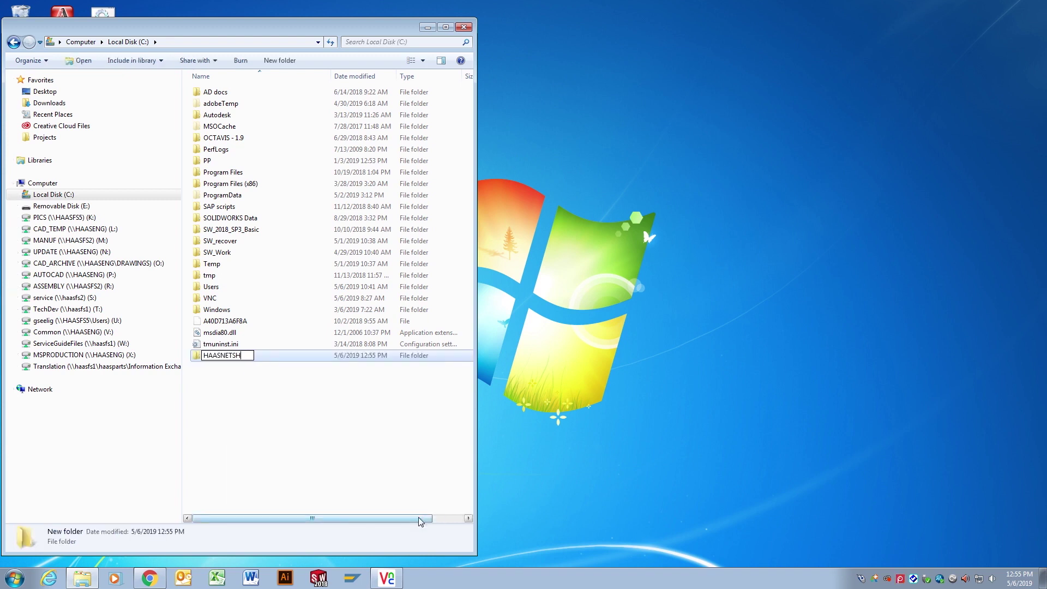
type("ARE")
key("Return")
Add a New Text Document.txt inside HAASNETSHARE and return to the C: drive listing
double_click(272, 358)
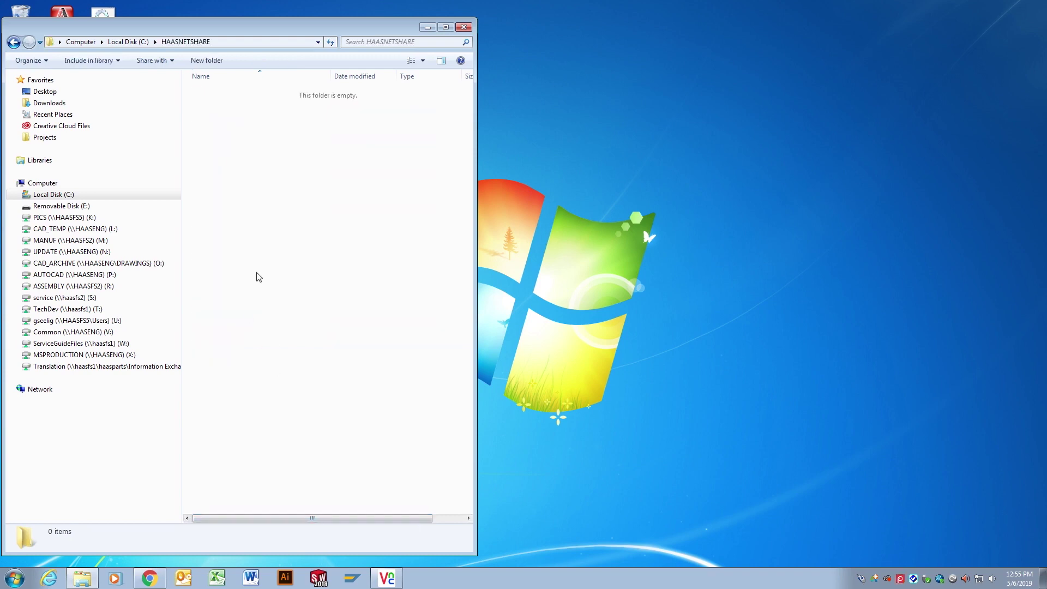
right_click(256, 277)
left_click(442, 526)
key("Return")
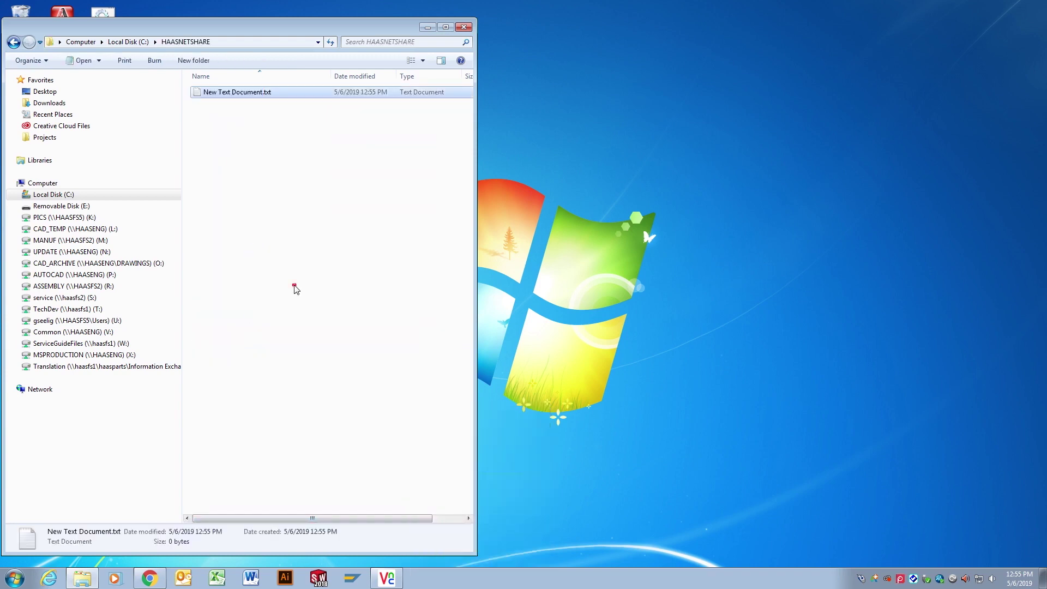
left_click(13, 42)
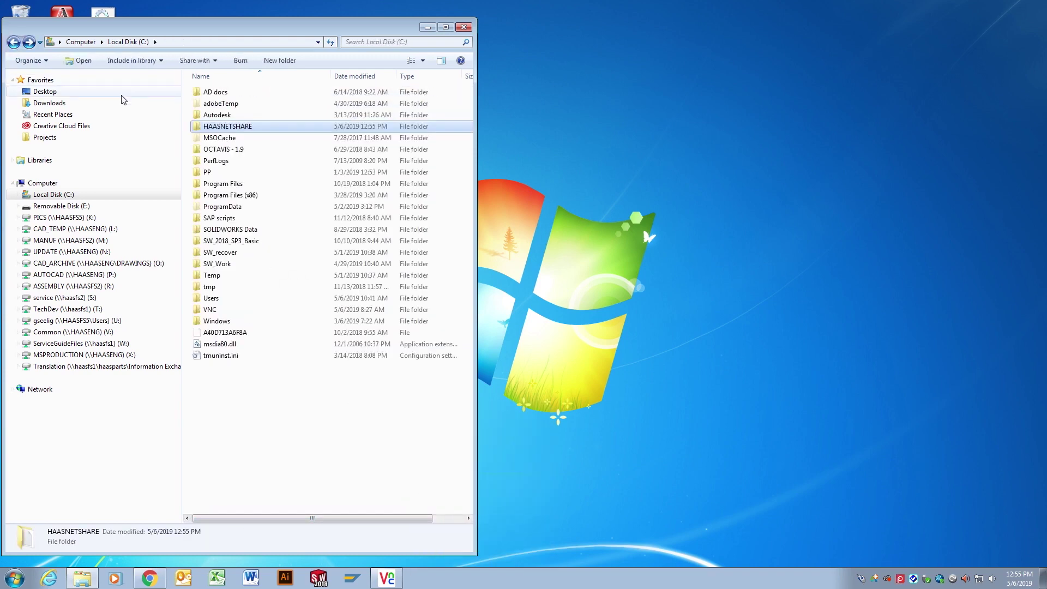
Start sharing HAASNETSHARE from the Sharing tab of its Properties
right_click(242, 129)
left_click(307, 428)
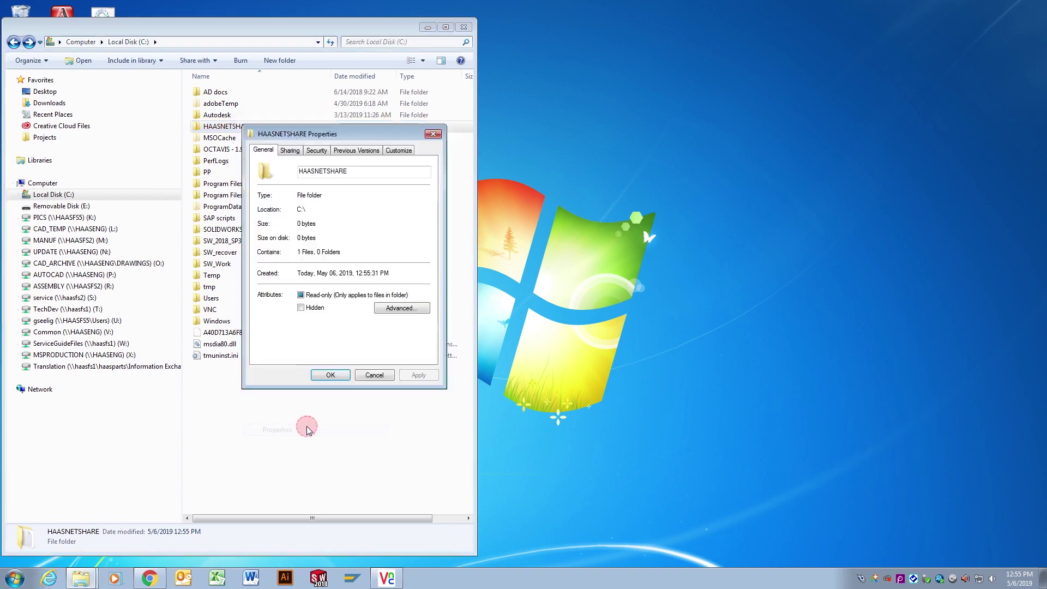
left_click(290, 150)
left_click(296, 223)
Share the folder with Everyone at Read/Write and begin entering administrator credentials
left_click(421, 237)
left_click(382, 247)
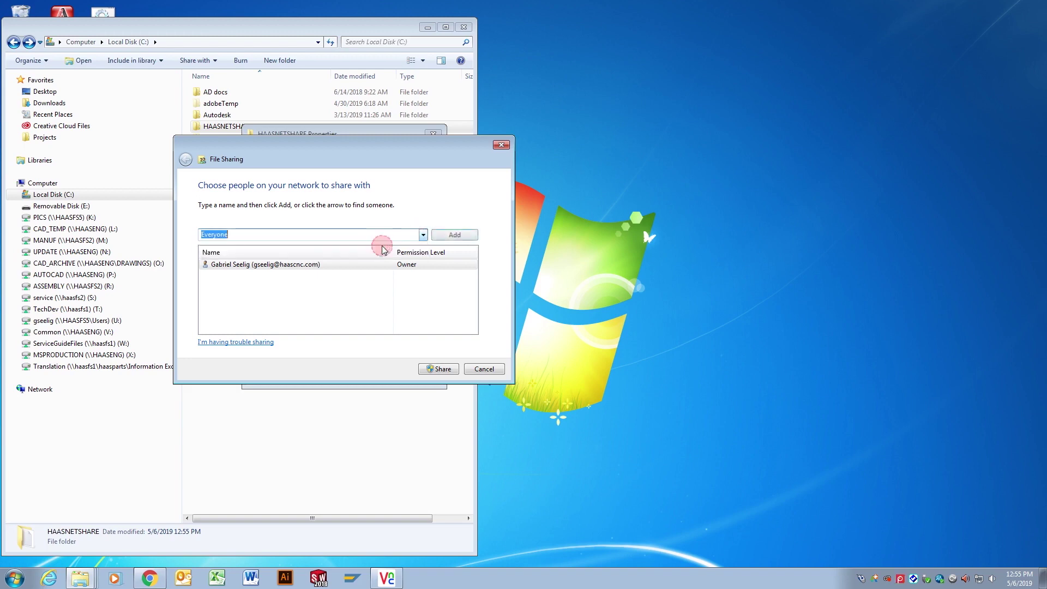
left_click(454, 235)
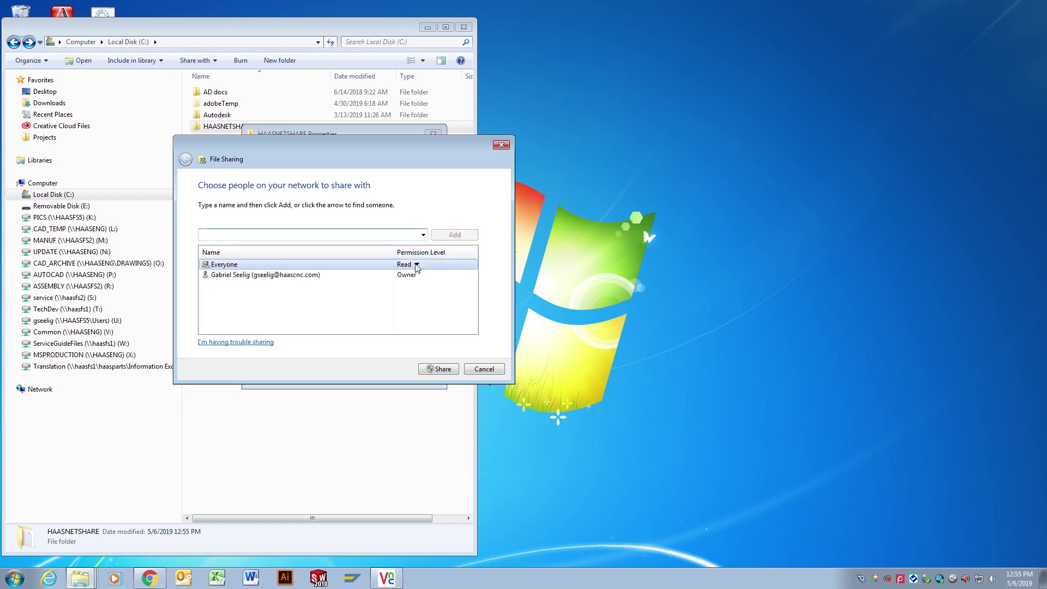
left_click(415, 266)
left_click(439, 279)
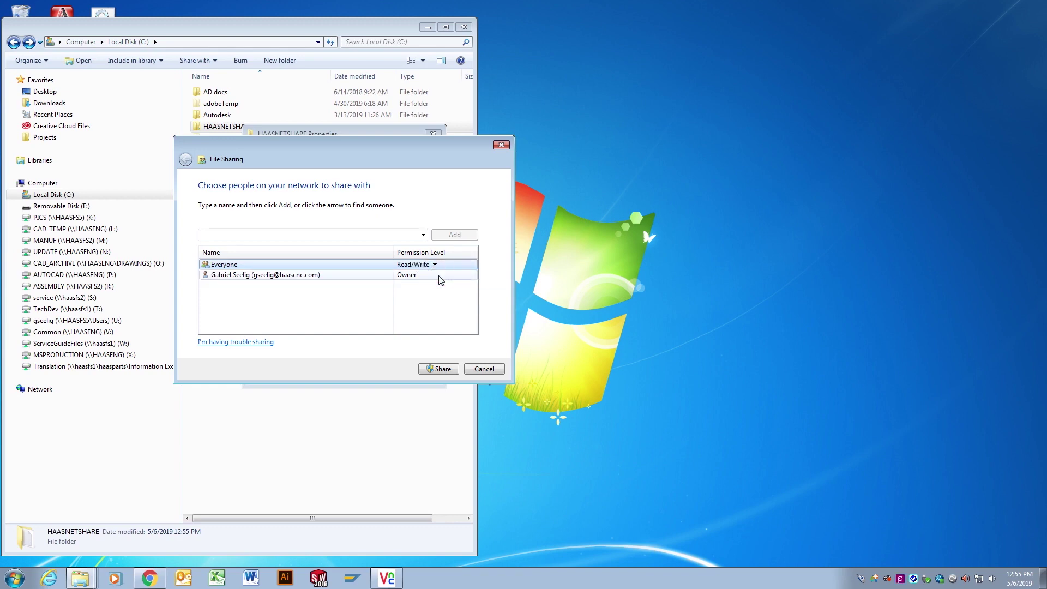
left_click(452, 370)
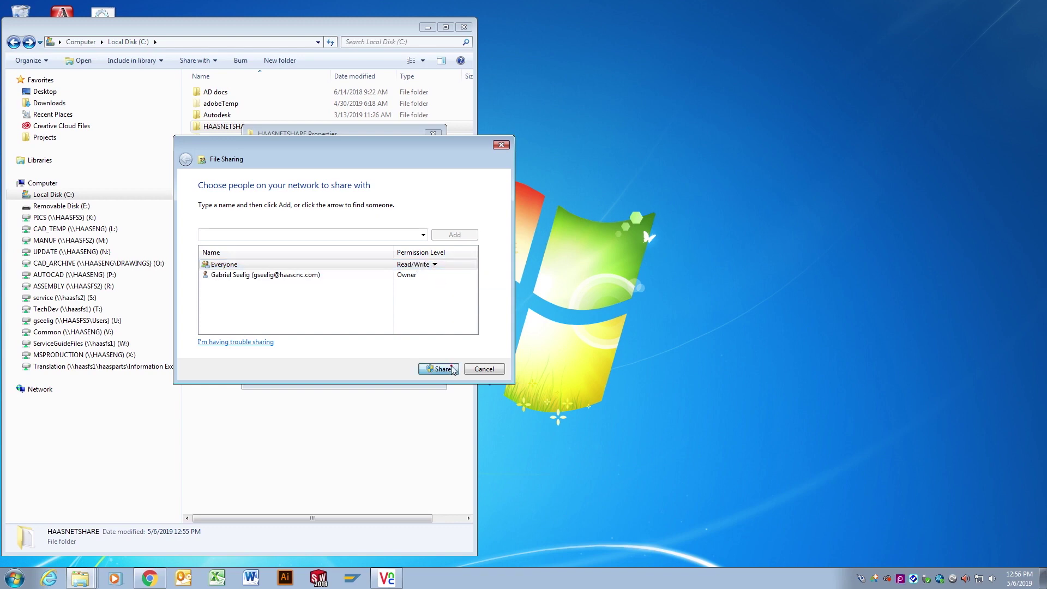
type(".\\GABRIELADMIN")
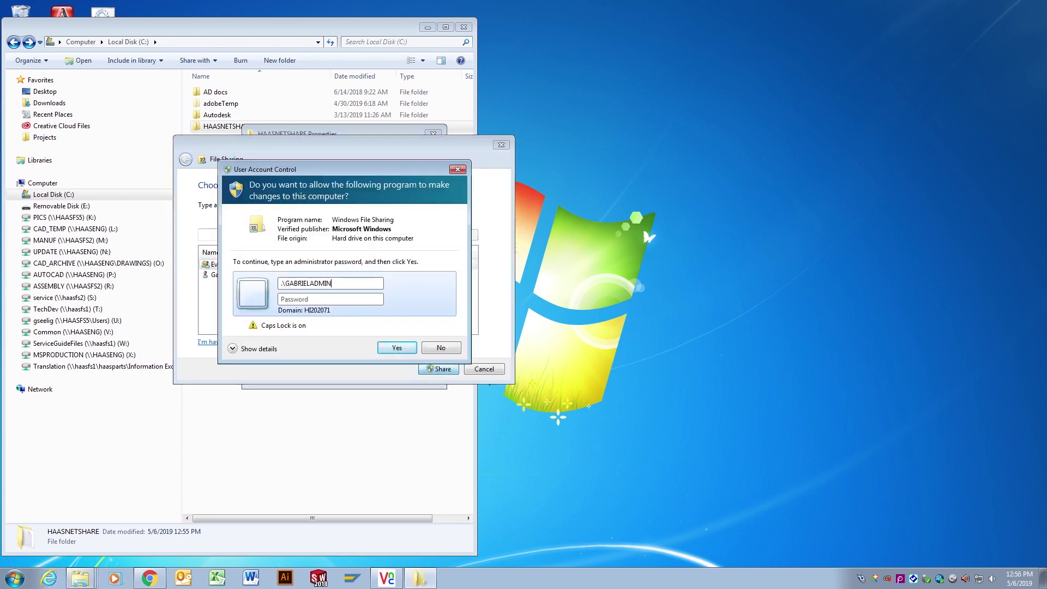
key("Tab")
key("Caps_Lock")
type("**")
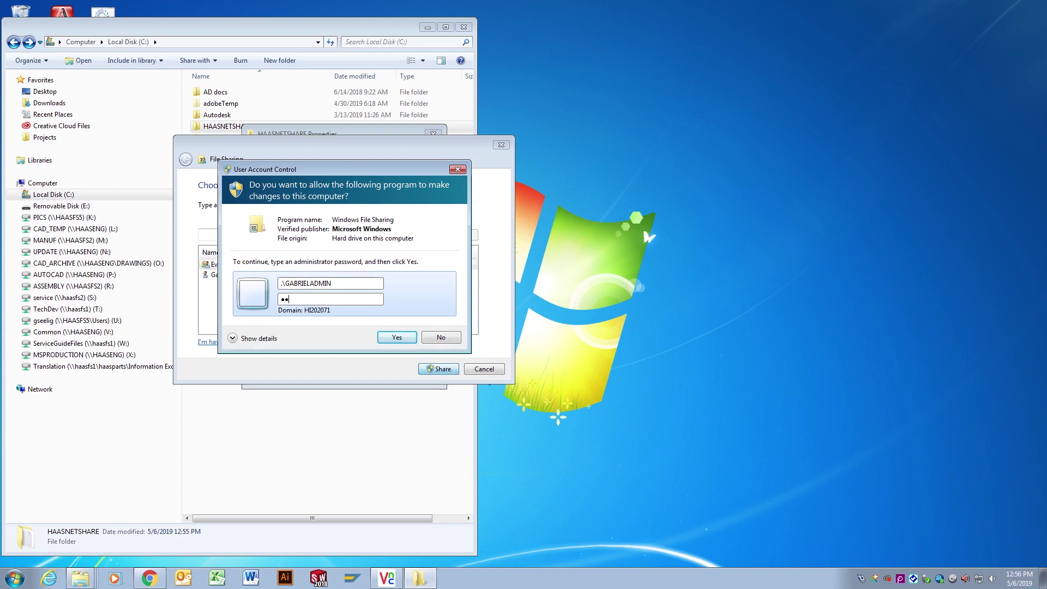
type("******")
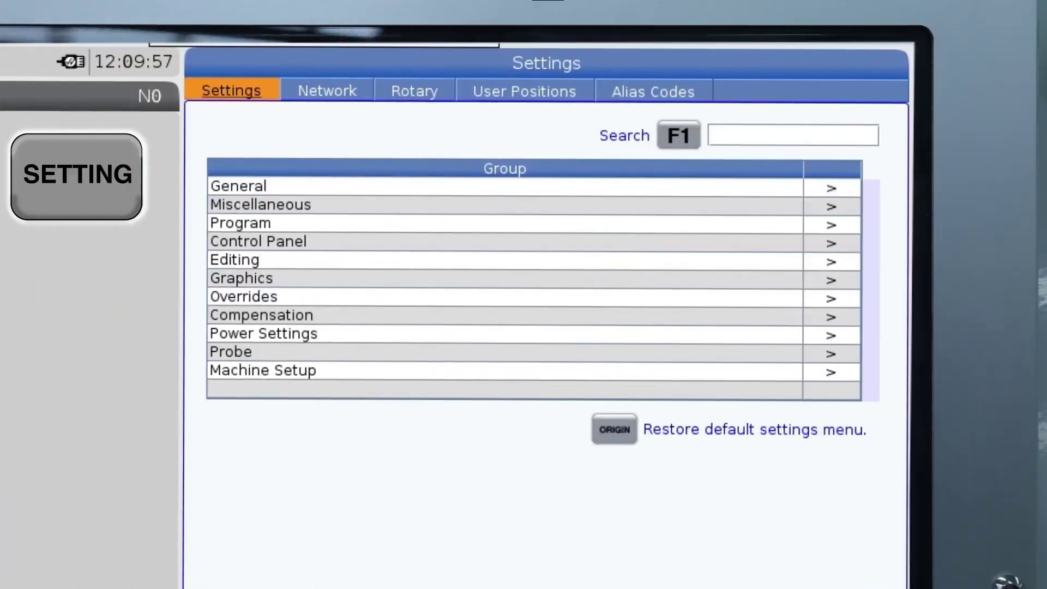
Change the Cnc Network Name on the Net Share page from HAASMachine to GABESIM
key("Right")
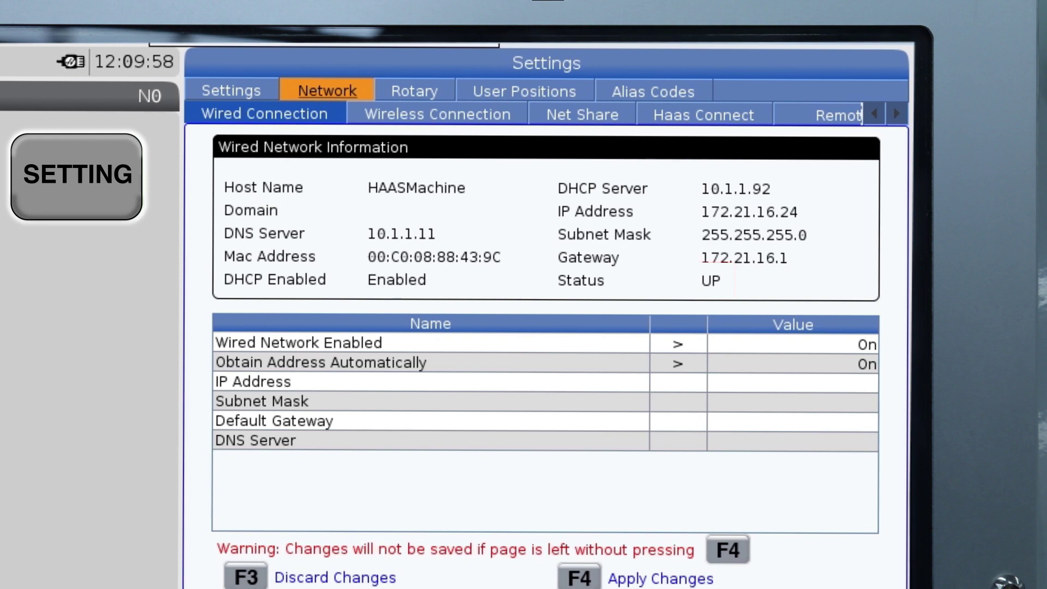
key("Down")
key("Down")
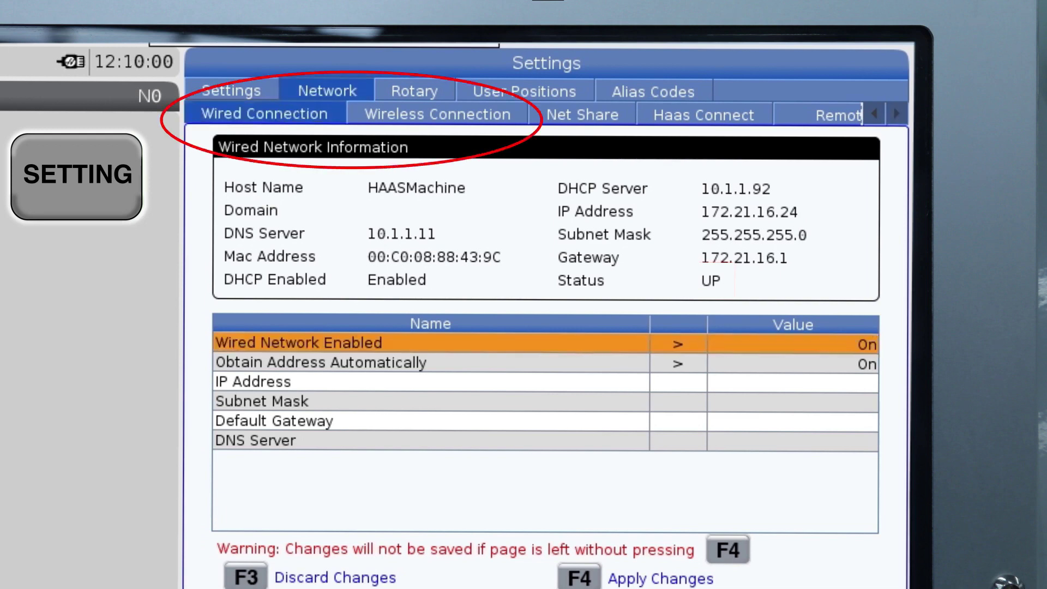
key("Down")
key("Up")
key("Up")
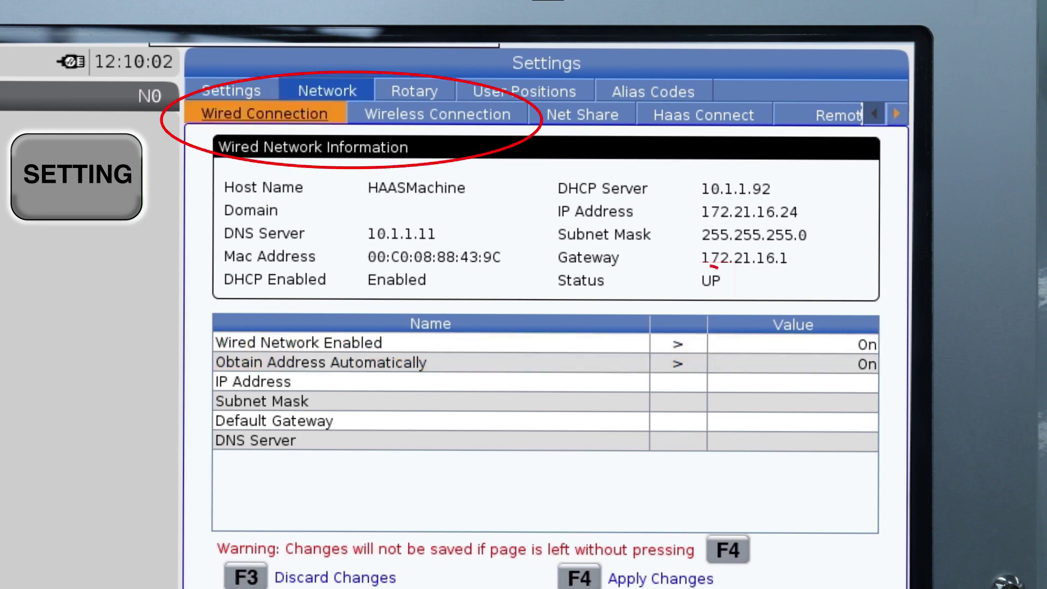
key("Right")
key("Right")
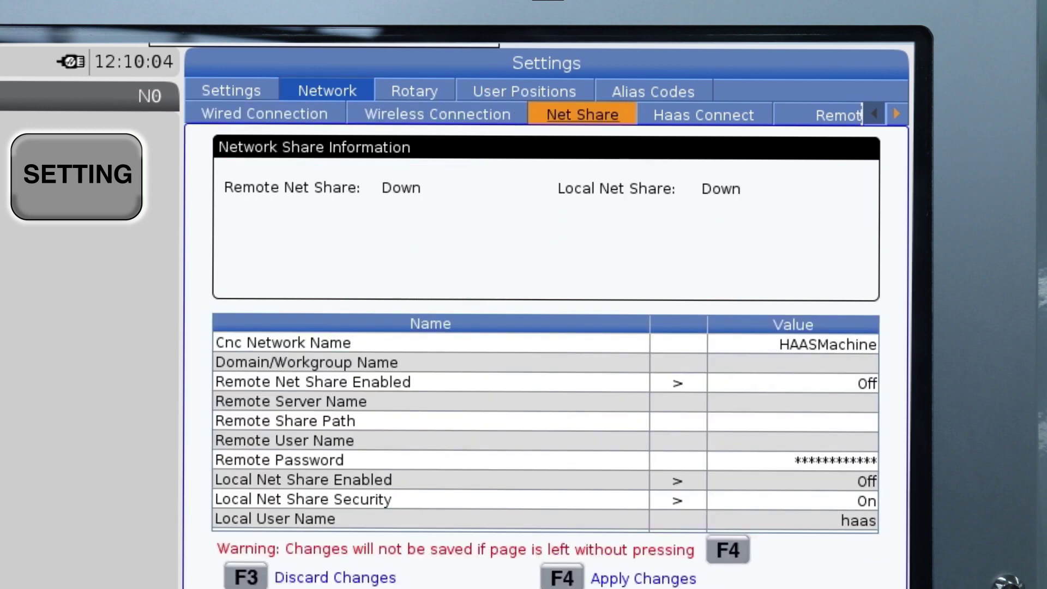
key("Down")
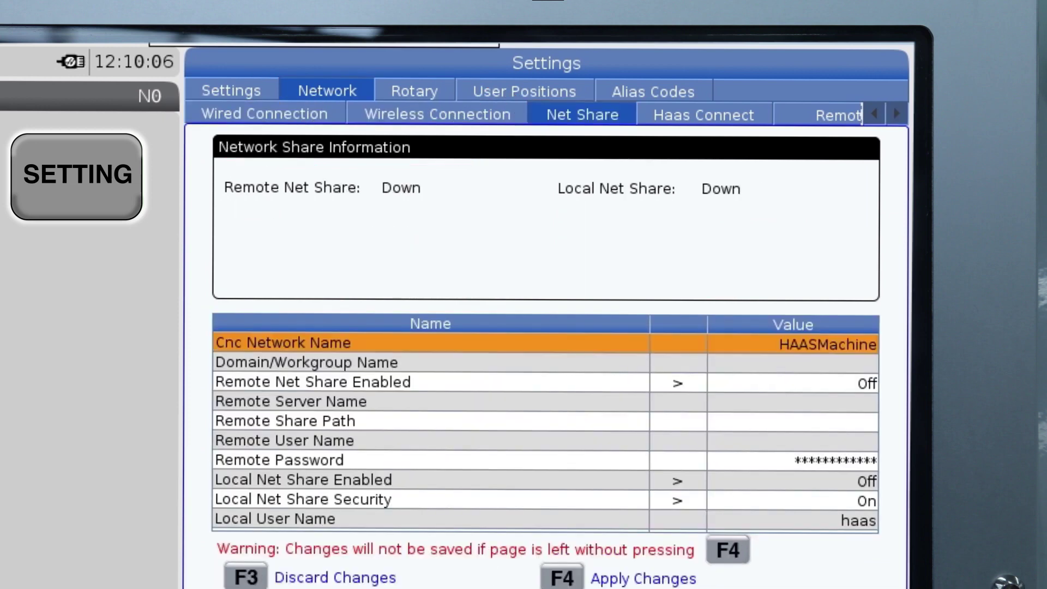
type("GA")
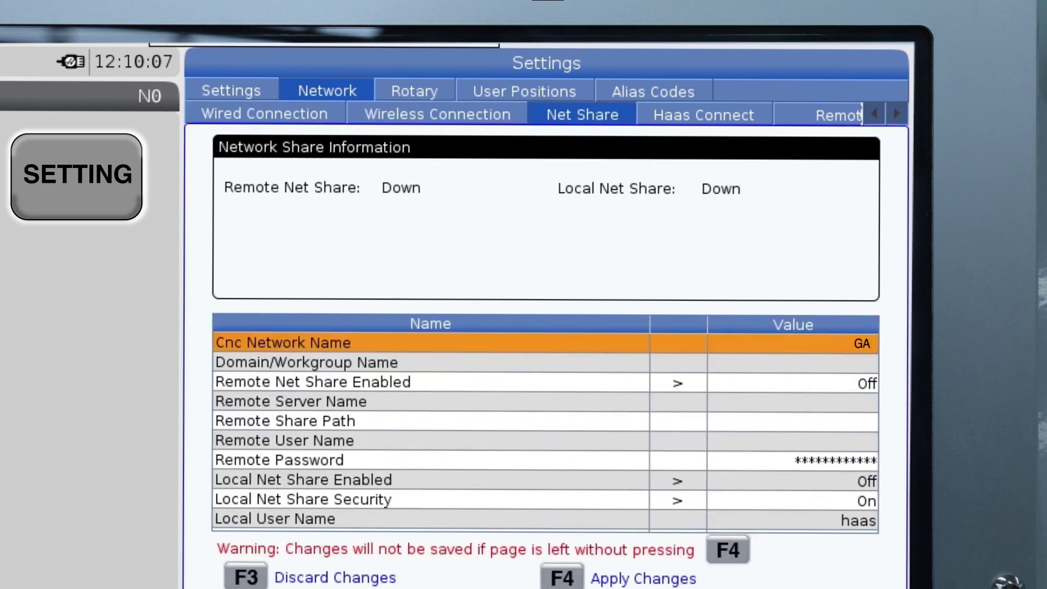
type("BESIM")
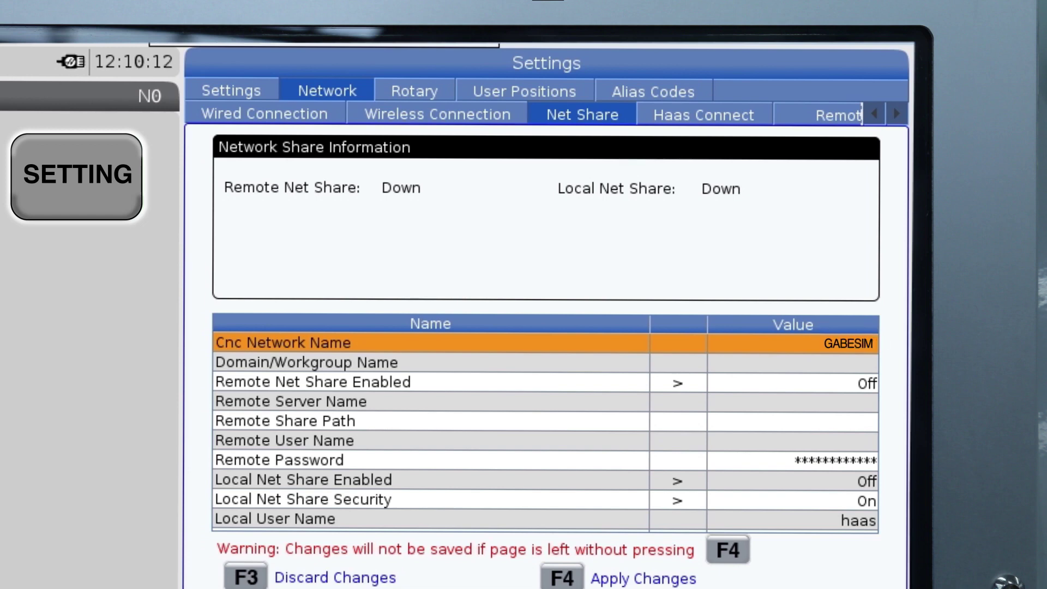
key("Down")
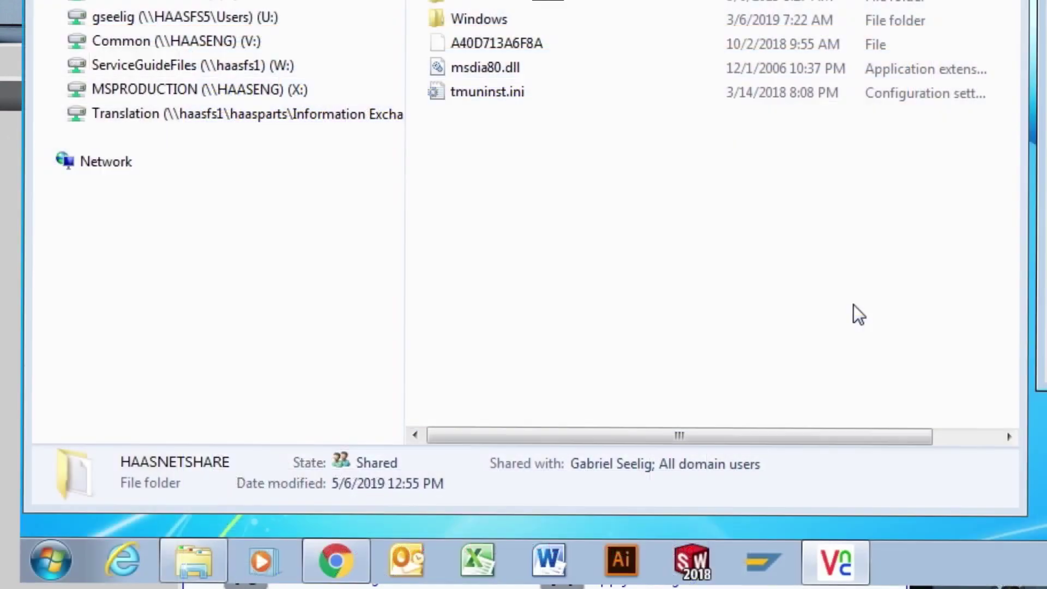
Show the PC's System properties: computer name HI202071, domain haasauto.local
left_click(50, 562)
right_click(382, 265)
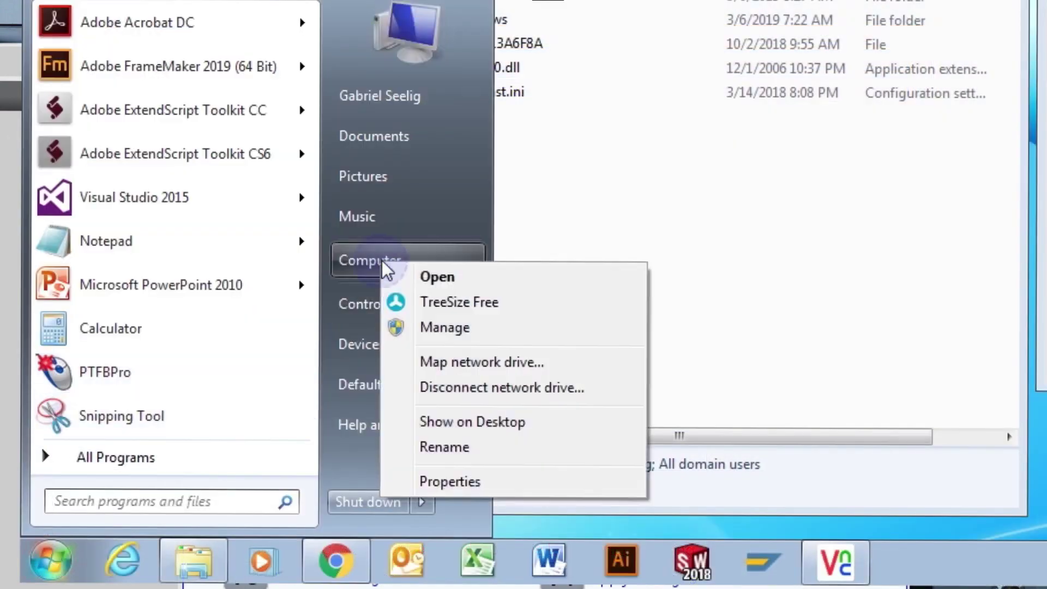
left_click(451, 481)
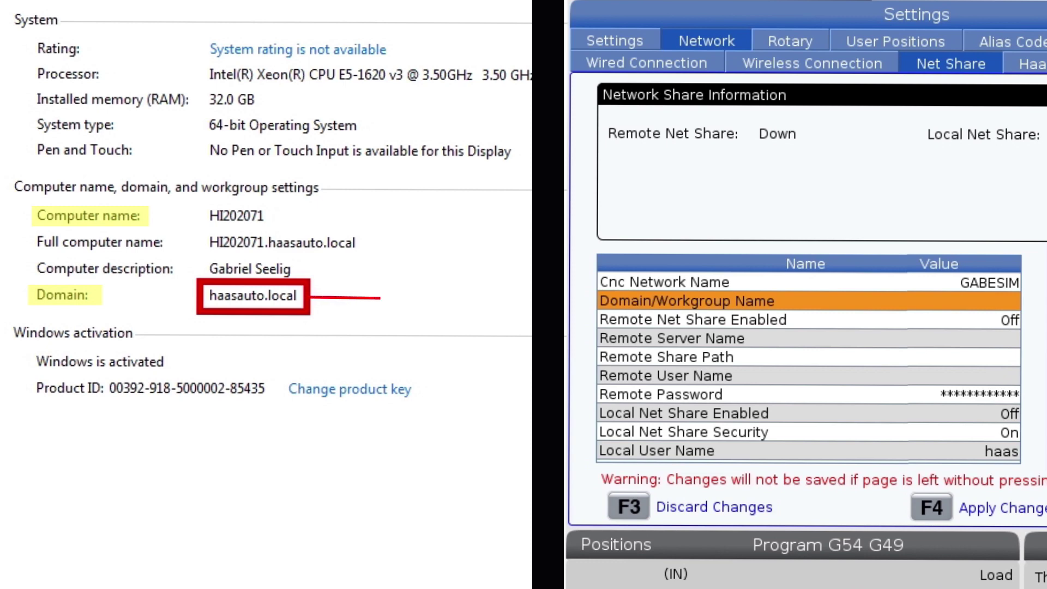
Set Remote Net Share Enabled to On
key("Down")
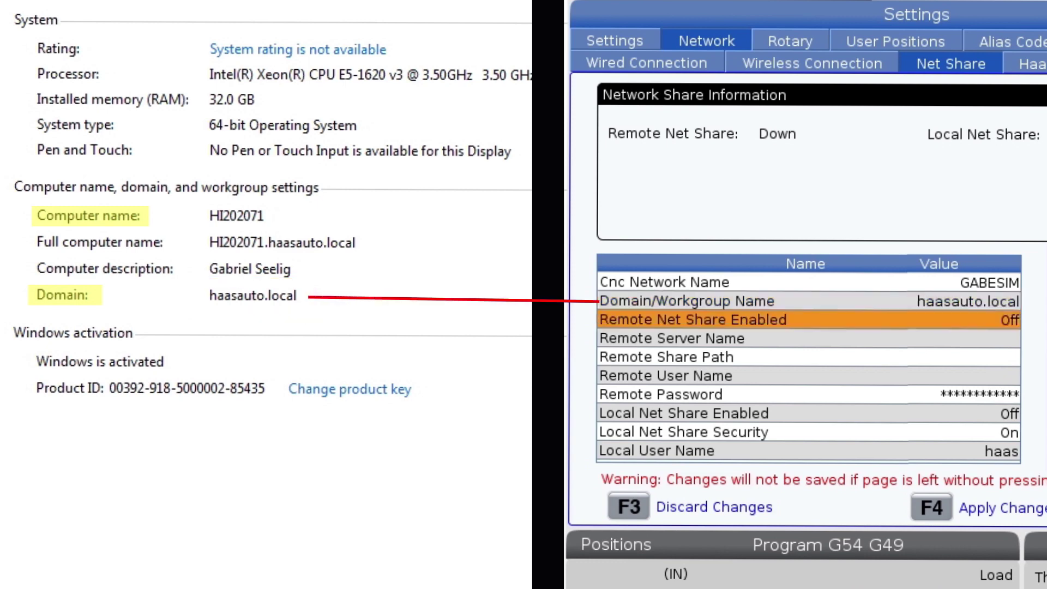
key("Return")
key("Down")
key("Return")
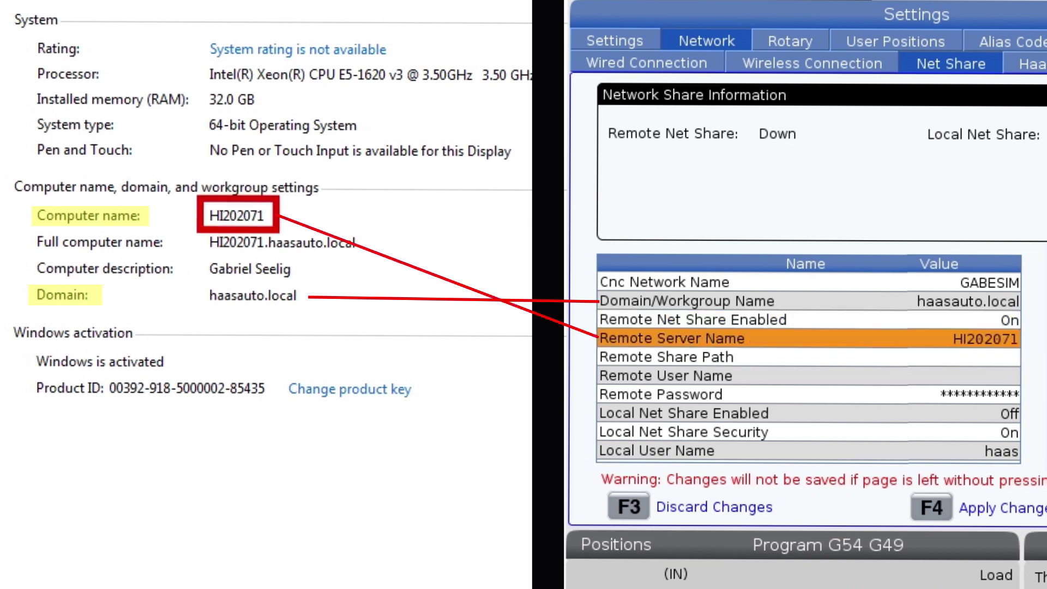
Enter server HI202071, share path HAASNETSHARE and the remote user name
key("Down")
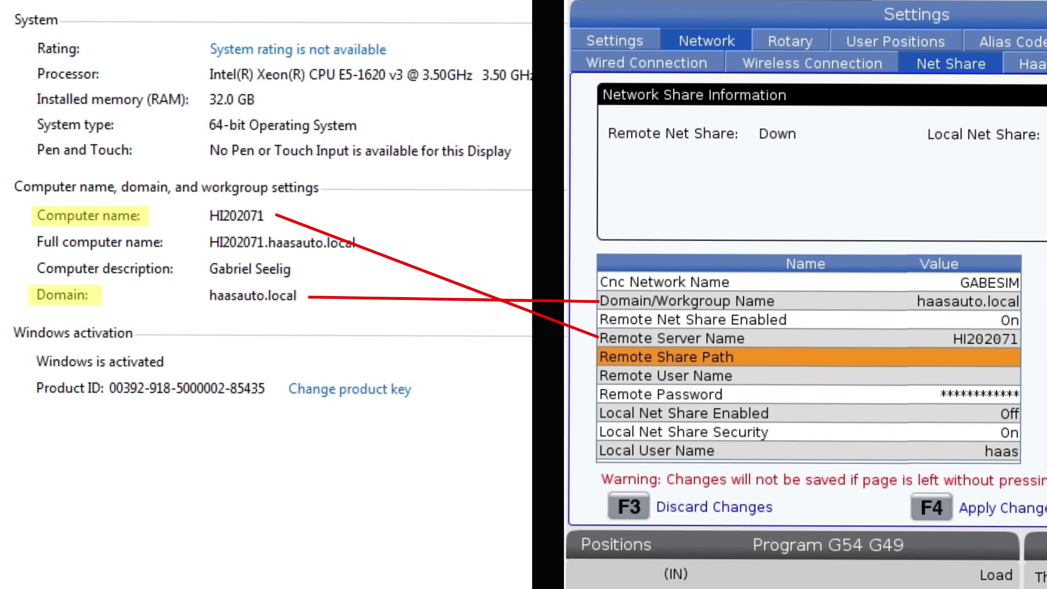
key("Down")
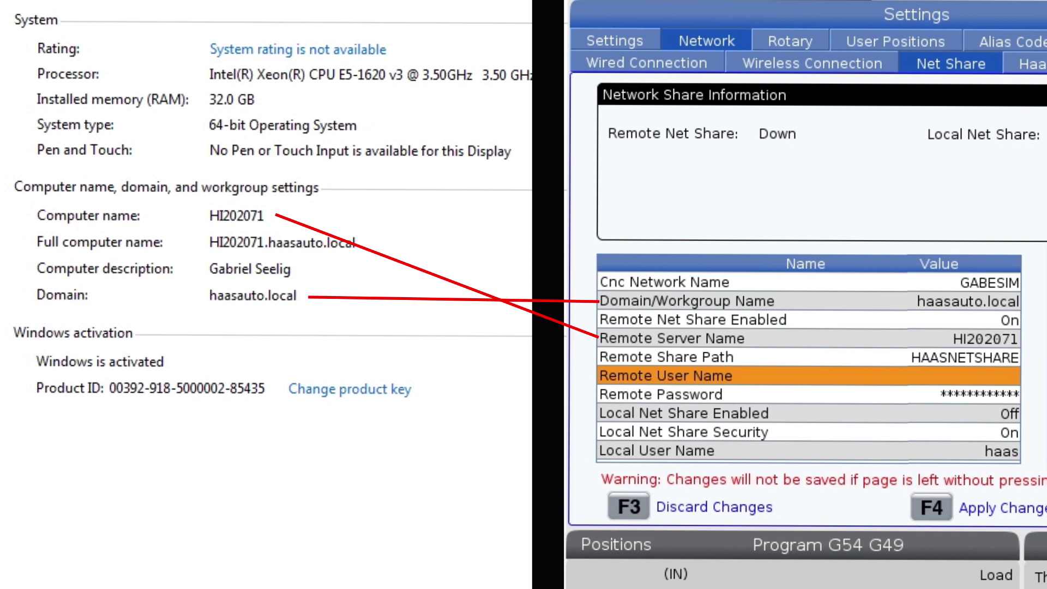
key("Return")
key("Down")
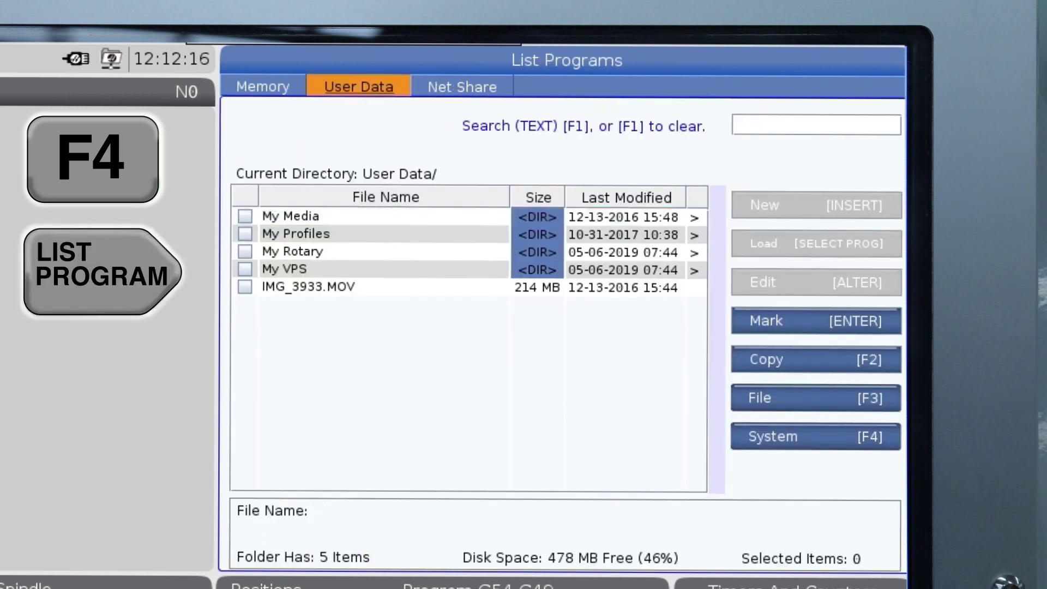
Switch to the Net Share tab to list New Text Document.txt
key("Right")
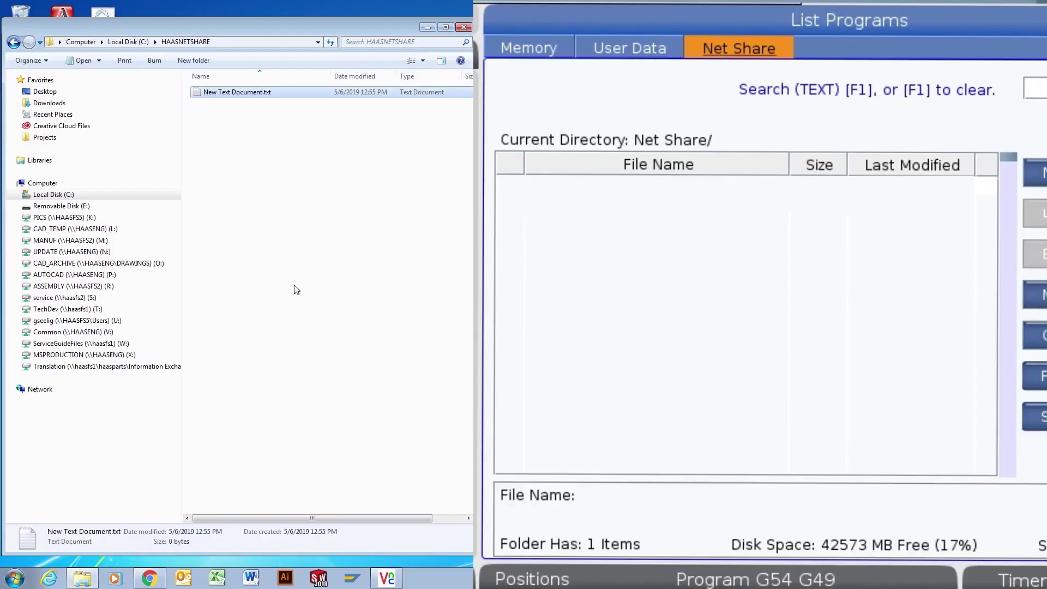